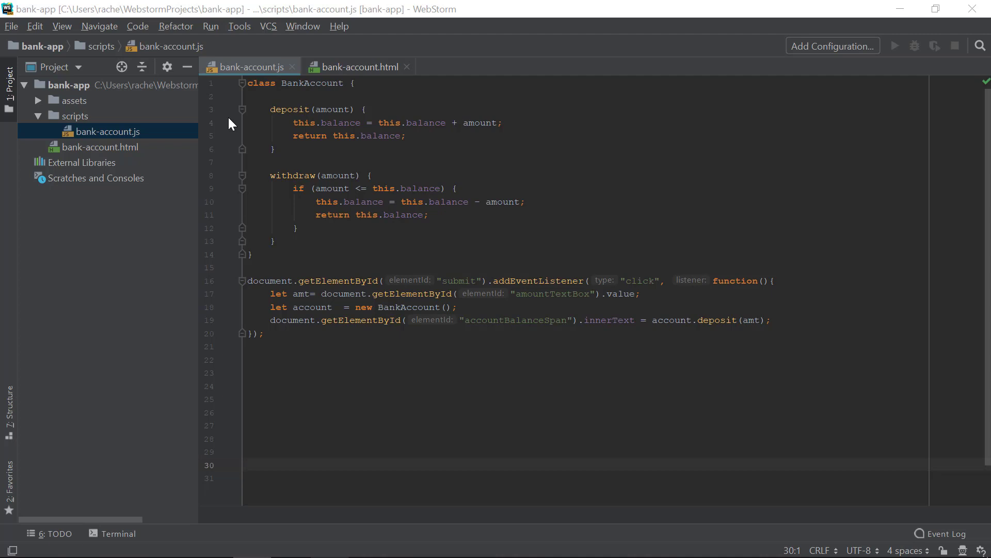
Add a breakpoint at line 4 of deposit() in bank-account.js and open bank-account.html
{"action": "left_click", "coordinate": [230, 120]}
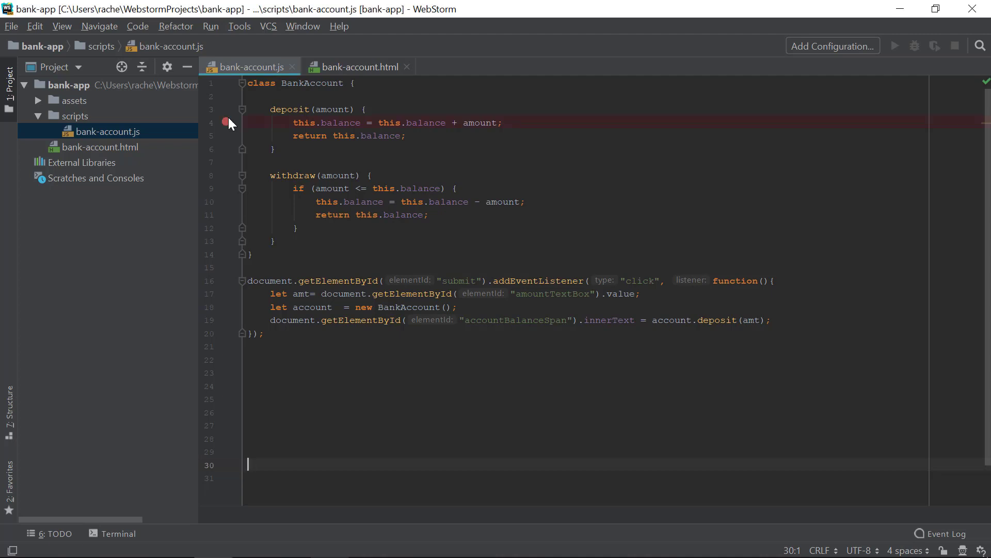
{"action": "double_click", "coordinate": [98, 149]}
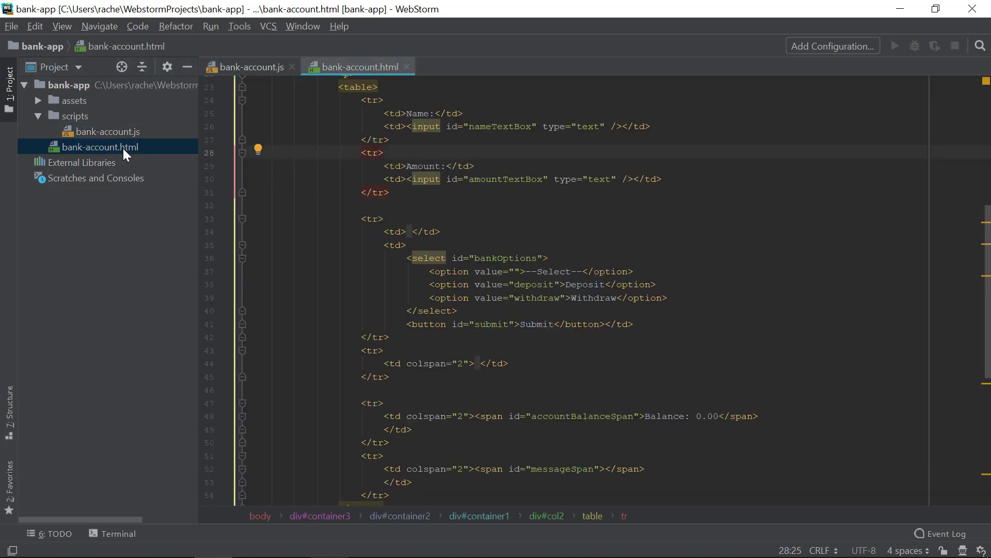
Launch bank-account.html with Debug 'bank-account.html' from the Project tree
{"action": "right_click", "coordinate": [145, 148]}
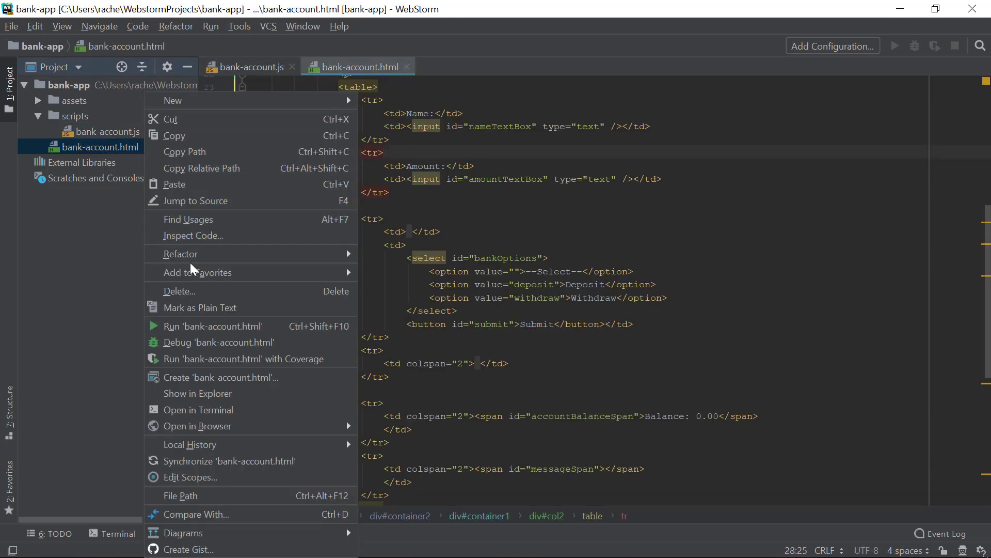
{"action": "left_click", "coordinate": [190, 344]}
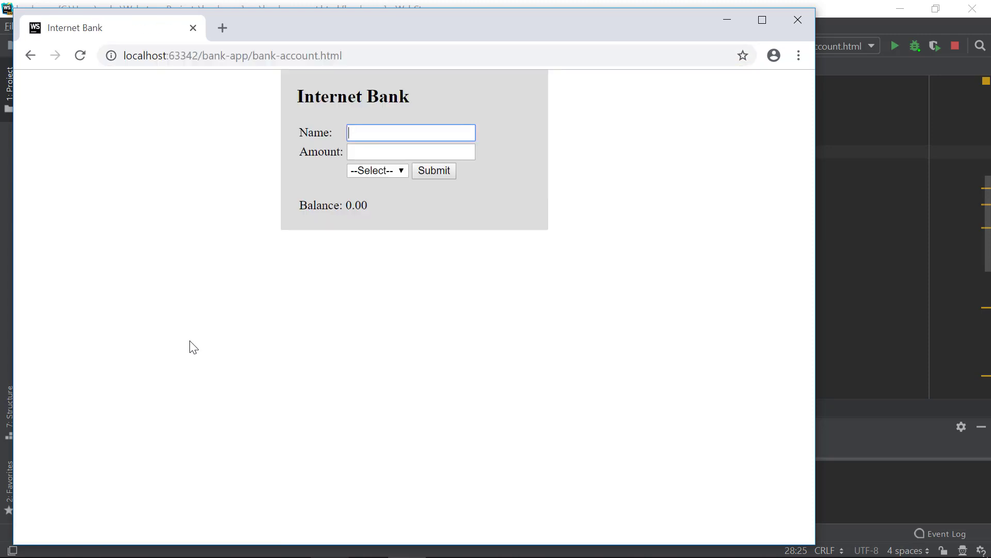
{"action": "type", "text": "12"}
{"action": "type", "text": "345"}
Fill the Internet Bank form with name 12345, amount 100 and a Deposit type
{"action": "key", "text": "Tab"}
{"action": "type", "text": "1"}
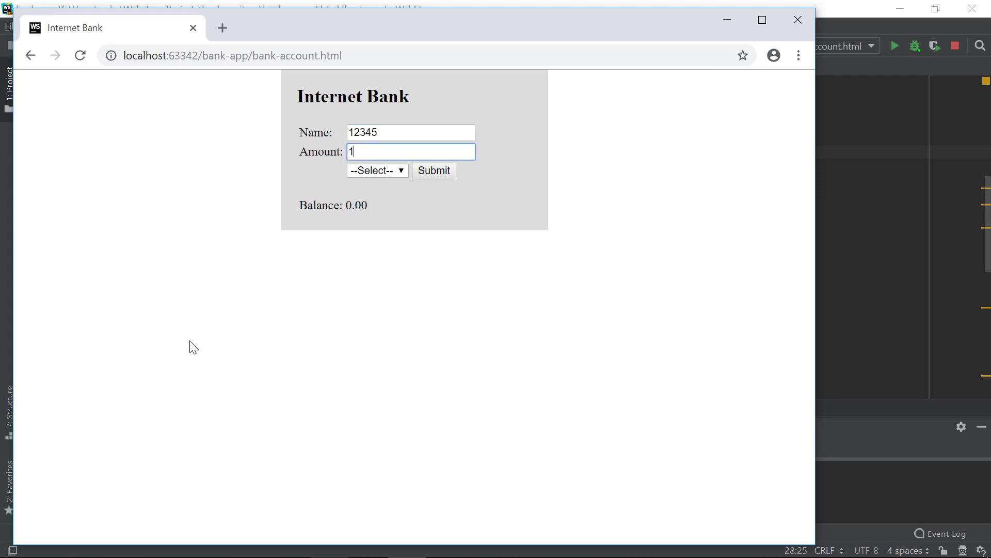
{"action": "type", "text": "00"}
{"action": "key", "text": "Tab"}
{"action": "key", "text": "Down"}
{"action": "key", "text": "Tab"}
{"action": "key", "text": "Return"}
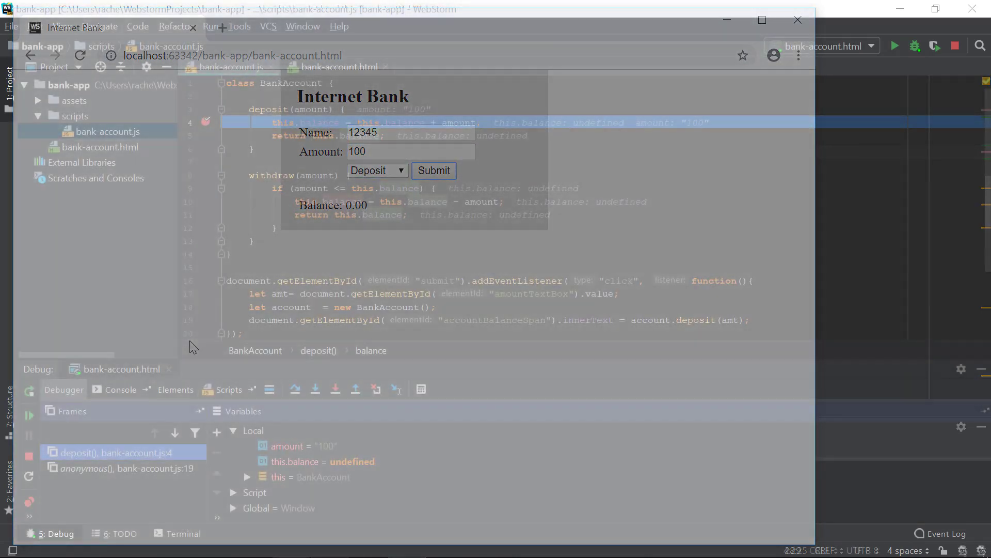
{"action": "left_click", "coordinate": [302, 453]}
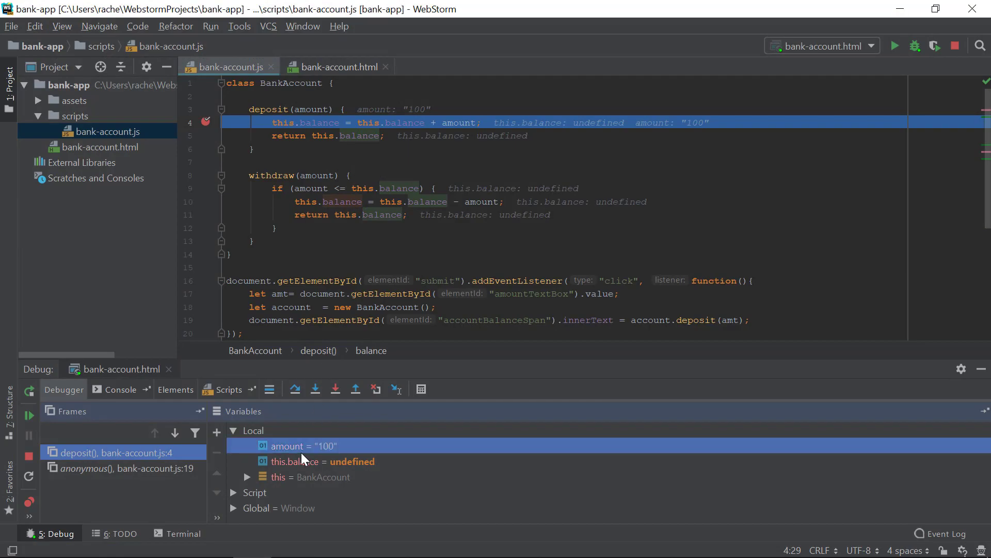